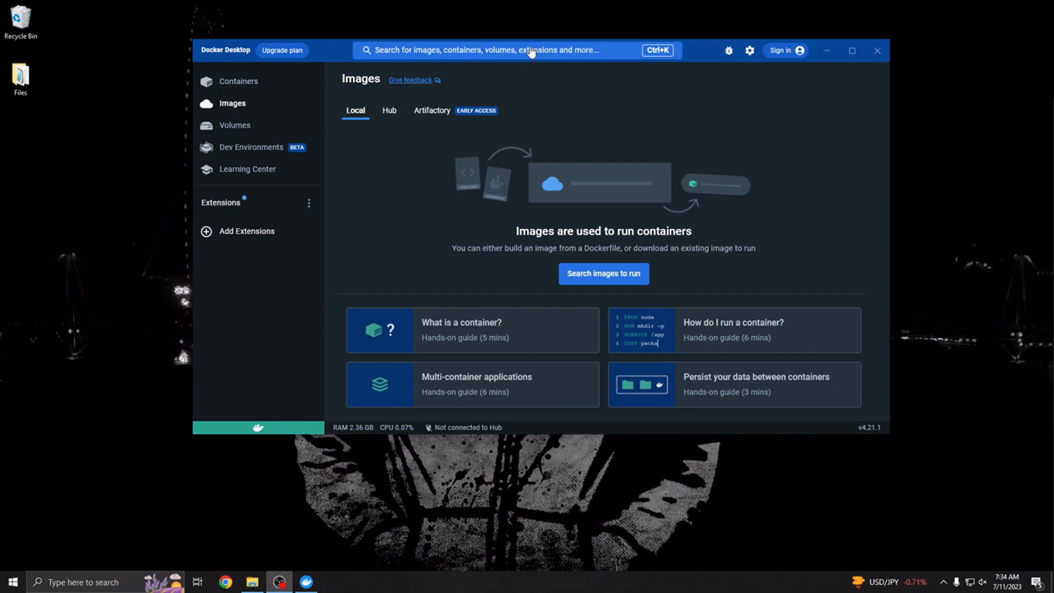
- Search Docker images for 'tenable' and pull tenable/nessus with the latest-ubuntu tag
{"action": "left_click", "coordinate": [484, 59]}
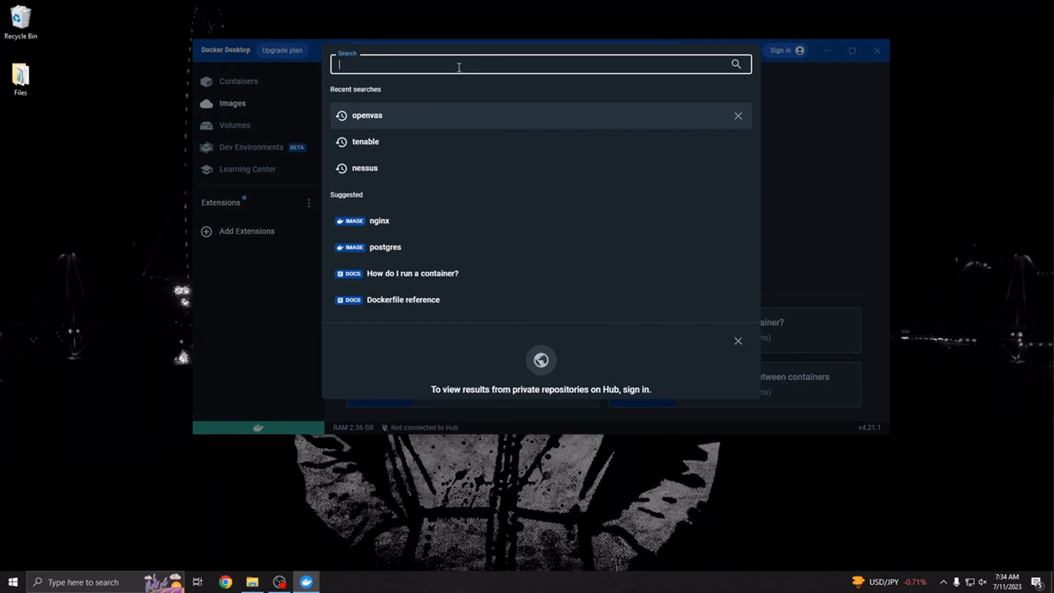
{"action": "type", "text": "tenable"}
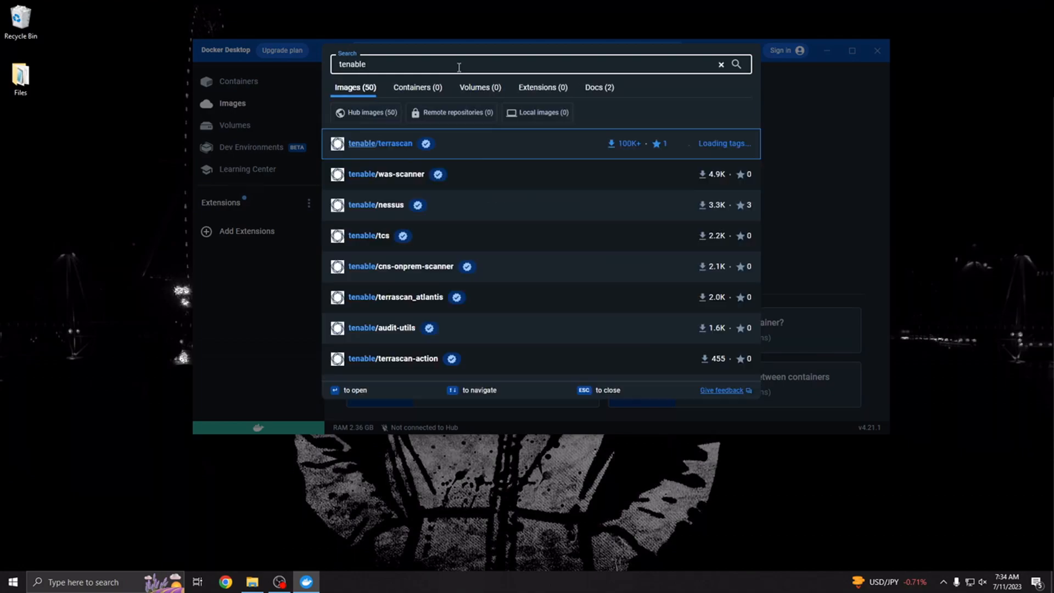
{"action": "mouse_move", "coordinate": [388, 216]}
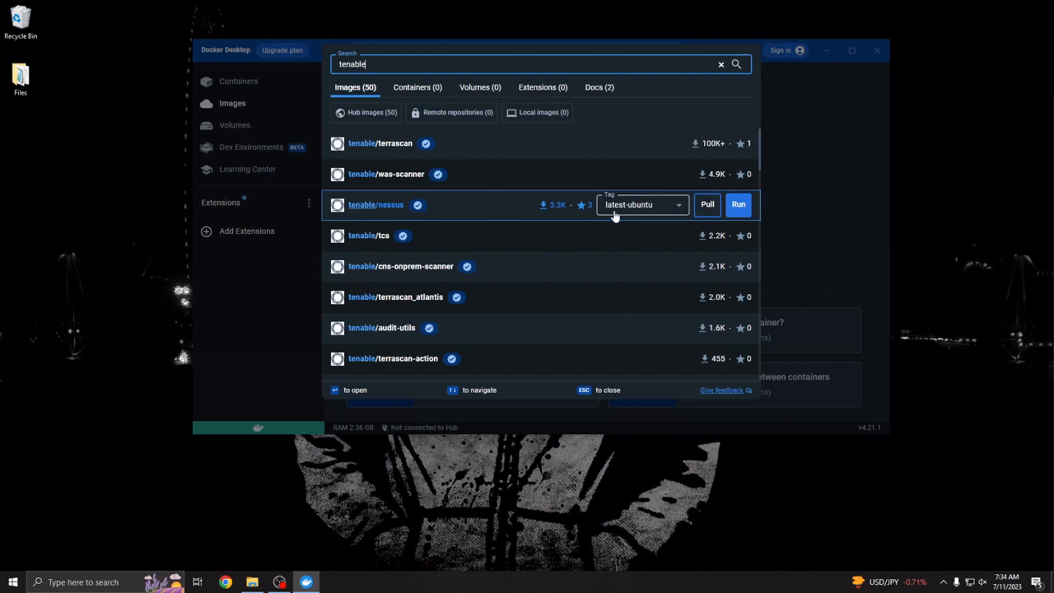
{"action": "left_click", "coordinate": [705, 205]}
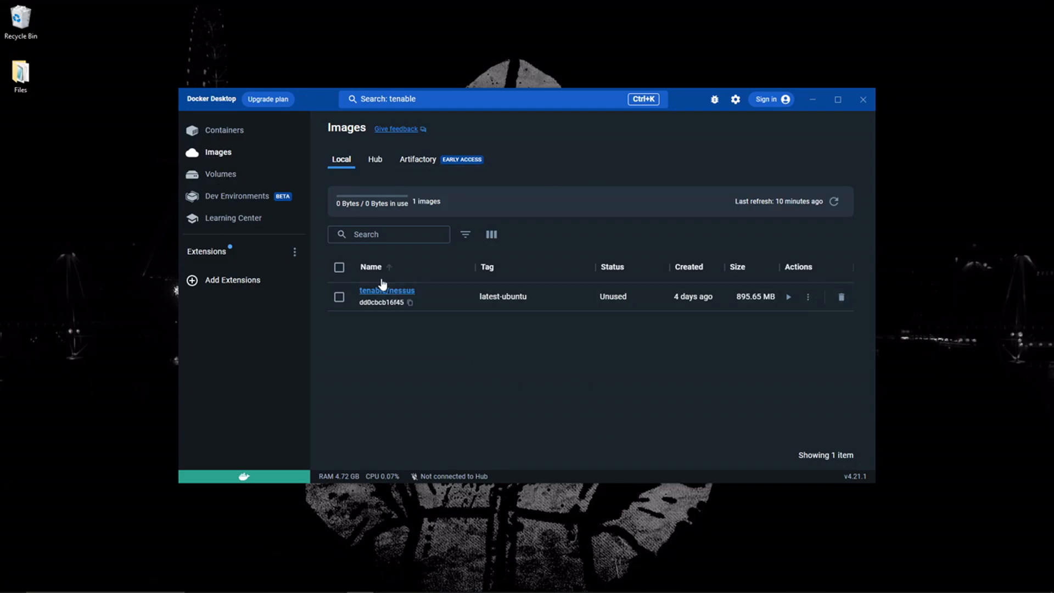
- Run the nessus image as container Tenable-CyberMe with host port 8834
{"action": "left_click", "coordinate": [788, 297]}
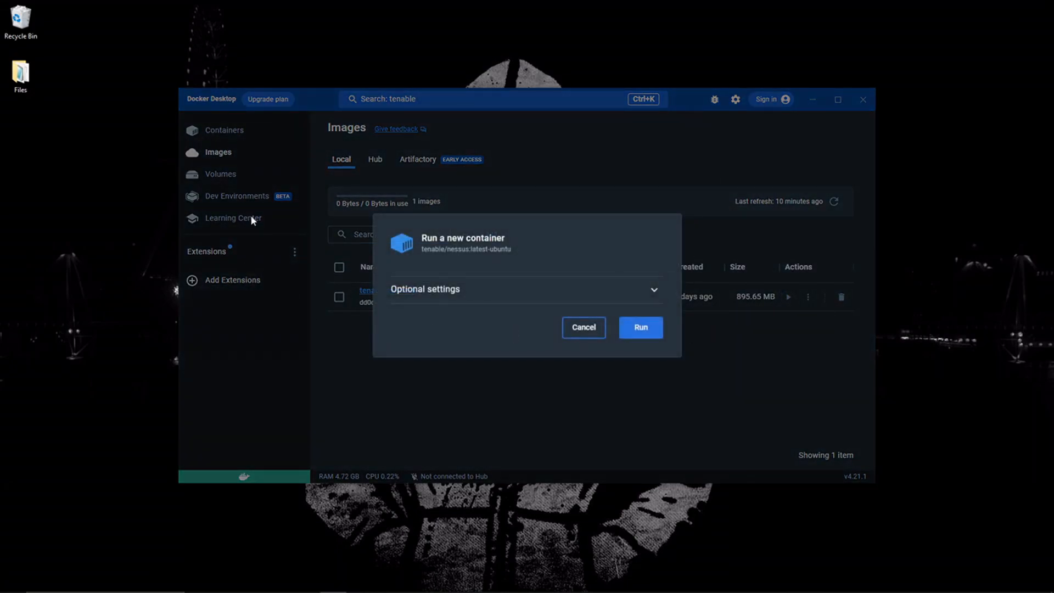
{"action": "left_click", "coordinate": [654, 290]}
{"action": "left_click", "coordinate": [438, 295]}
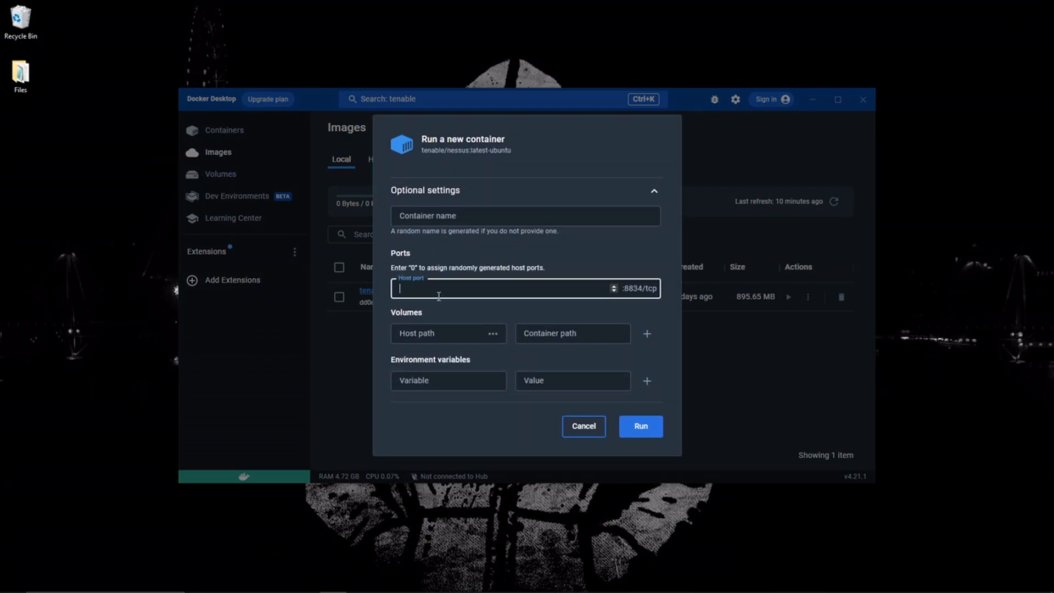
{"action": "type", "text": "8834"}
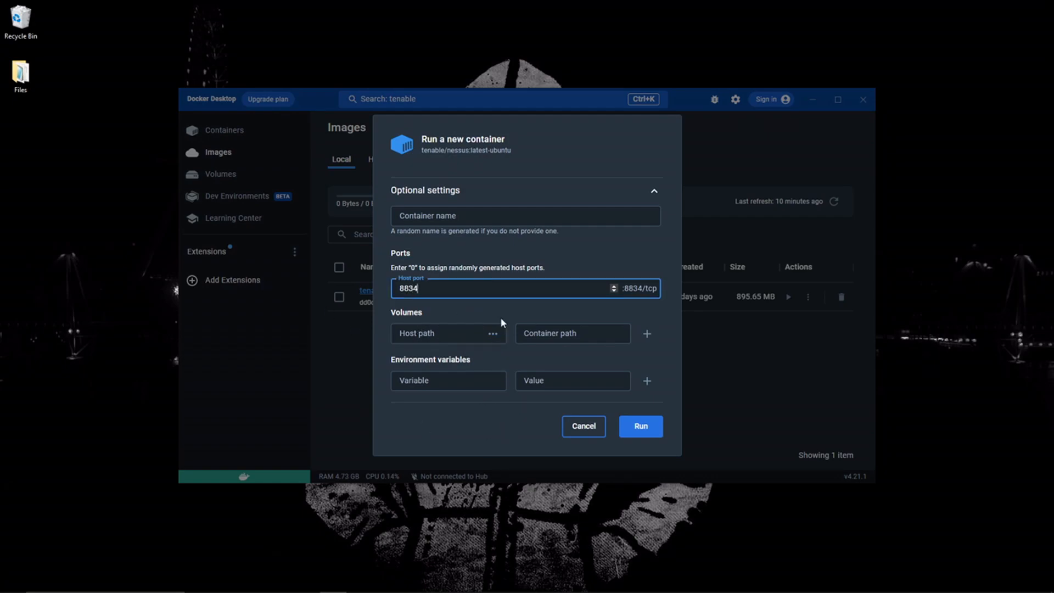
{"action": "left_click", "coordinate": [439, 216]}
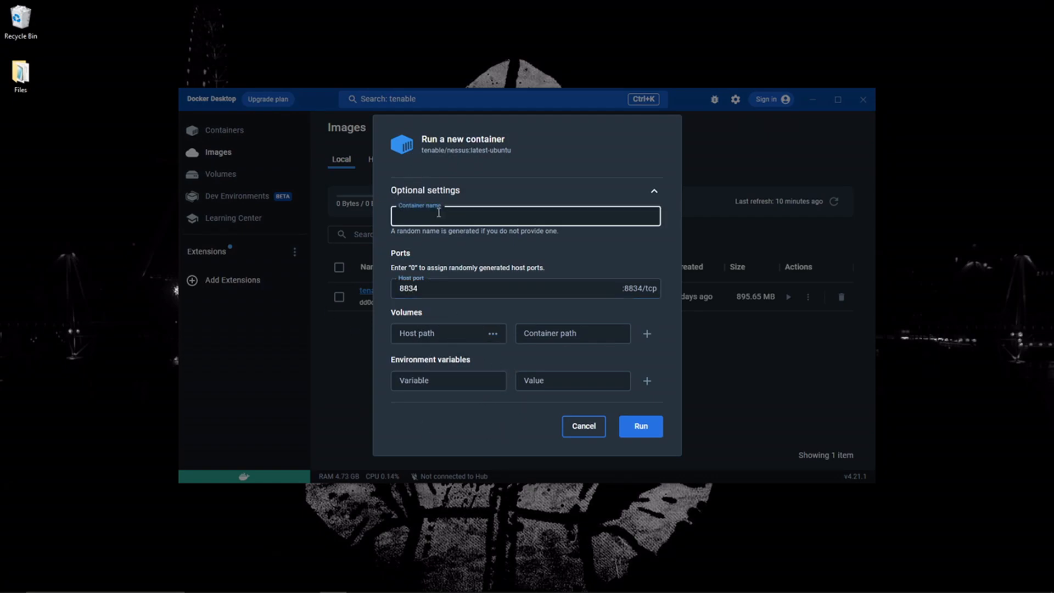
{"action": "type", "text": "Tenable-CyberMe"}
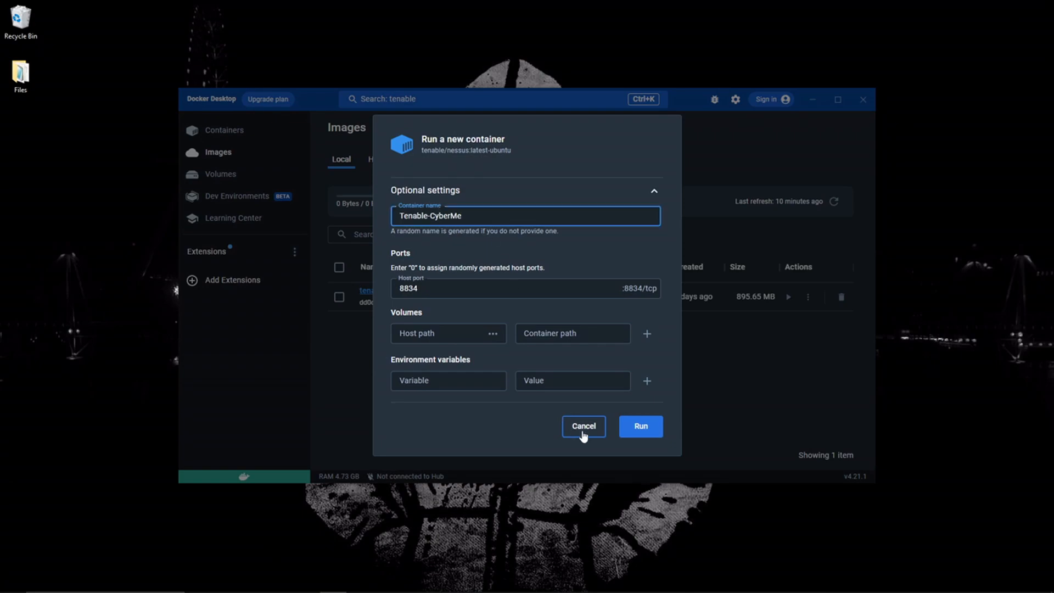
{"action": "left_click", "coordinate": [640, 439]}
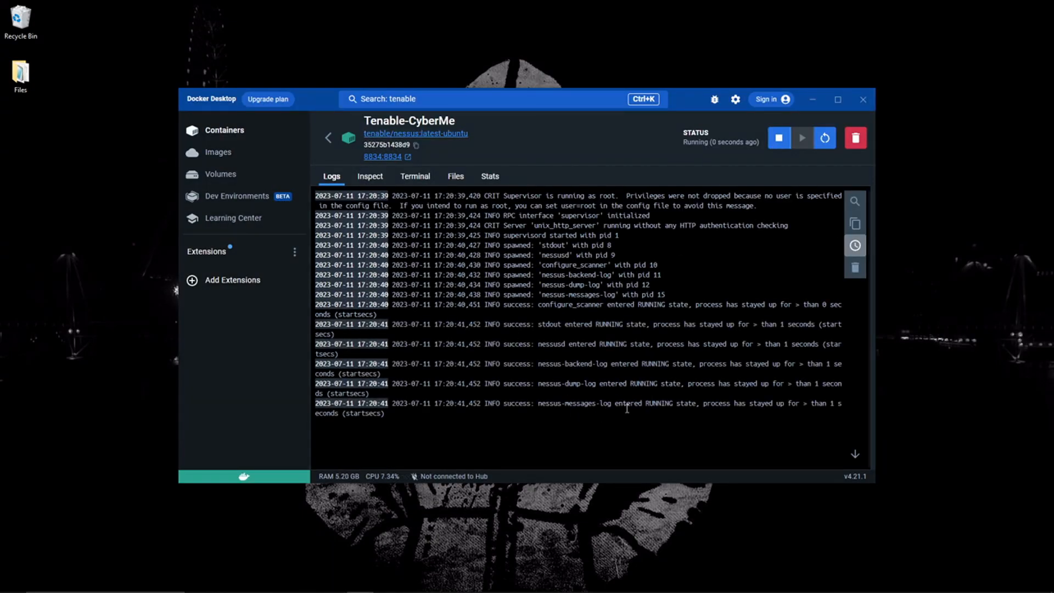
{"action": "left_click", "coordinate": [391, 158]}
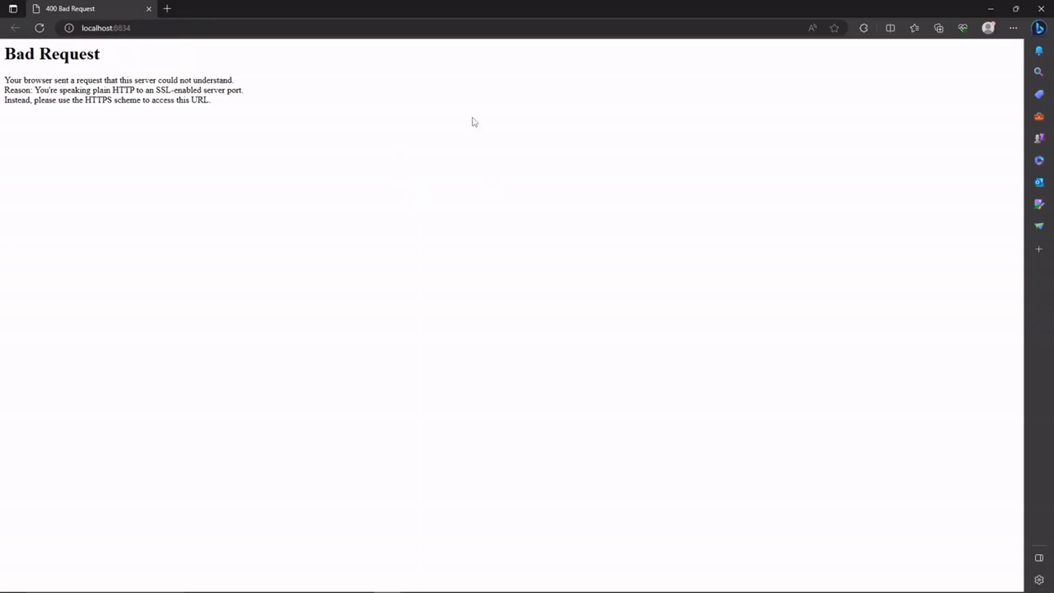
{"action": "left_click", "coordinate": [154, 28]}
{"action": "key", "text": "Home"}
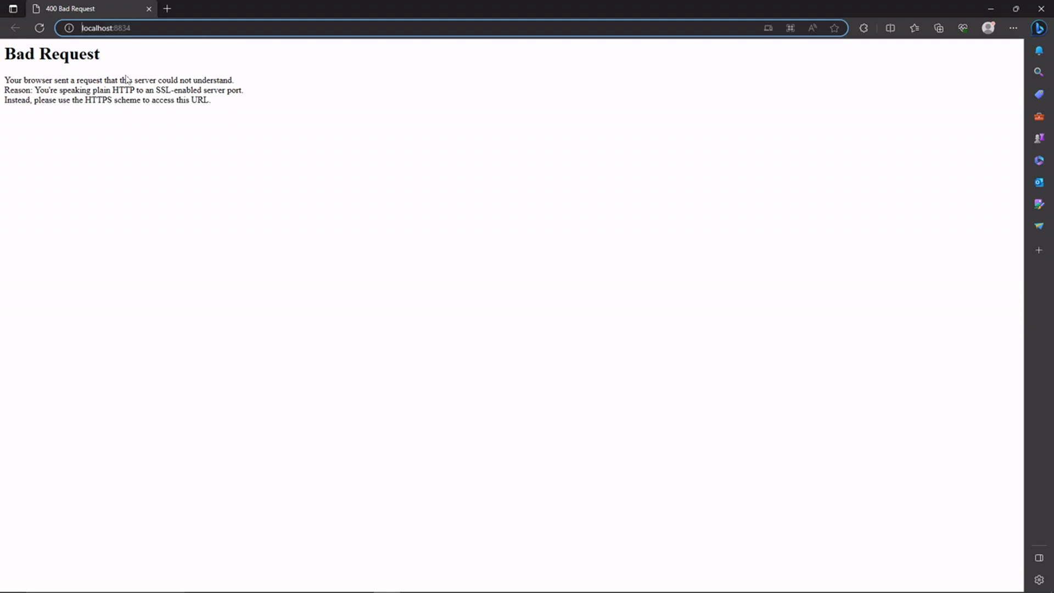
{"action": "type", "text": "http:\""}
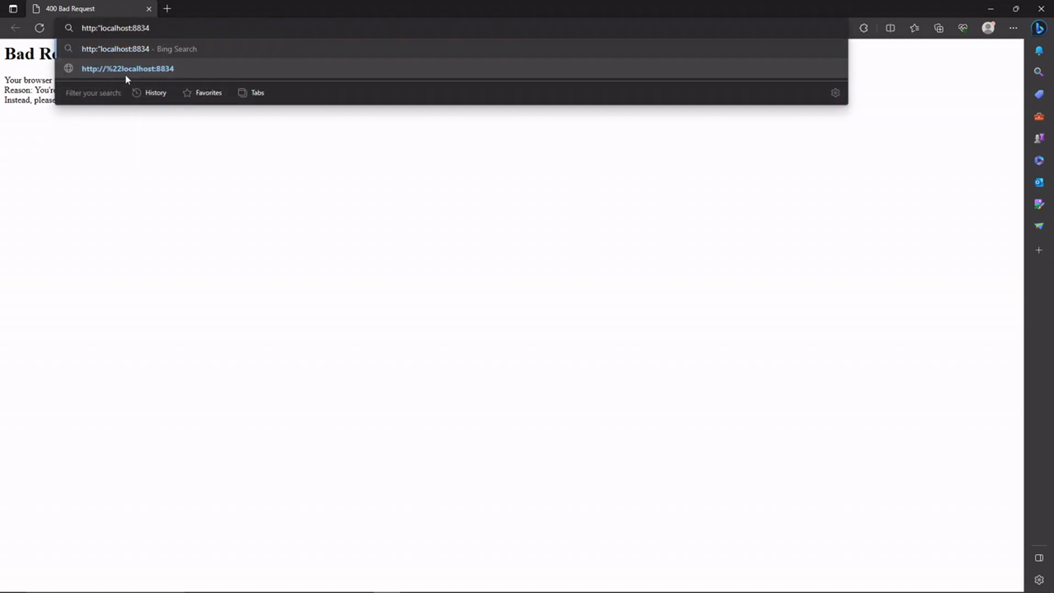
{"action": "key", "text": "BackSpace"}
{"action": "type", "text": "s"}
{"action": "key", "text": "BackSpace"}
{"action": "key", "text": "BackSpace"}
{"action": "type", "text": "s://"}
{"action": "key", "text": "Return"}
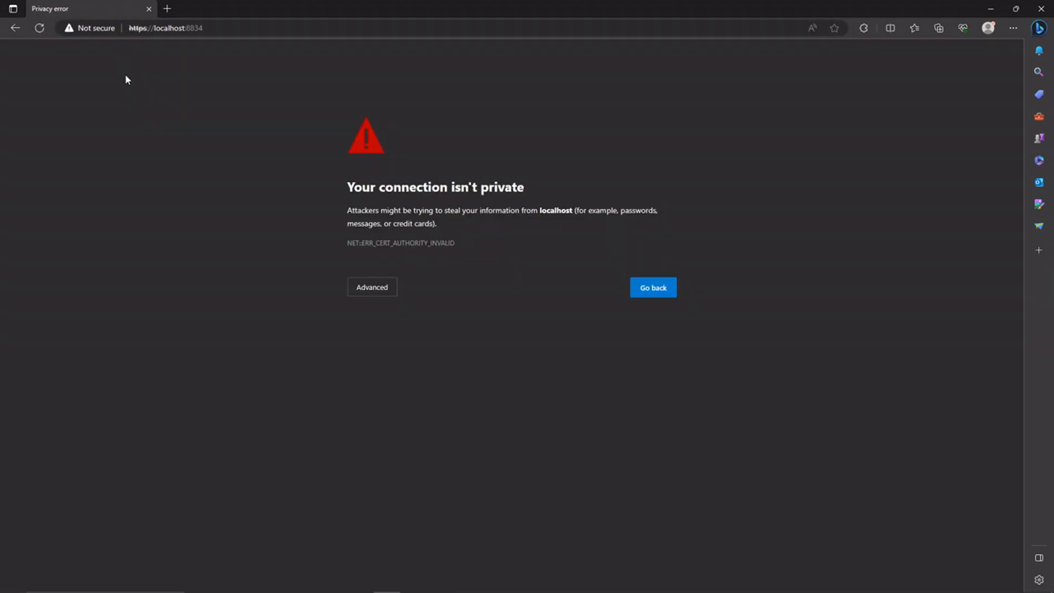
{"action": "left_click", "coordinate": [357, 286]}
{"action": "left_click", "coordinate": [378, 376]}
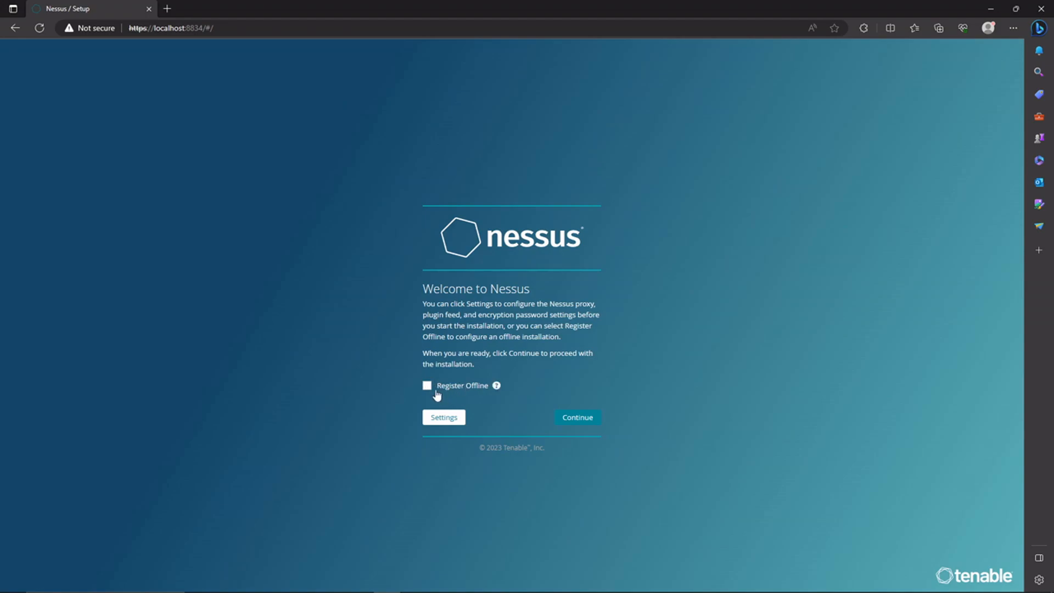
- Step through the setup pages, turning offline registration on and back off
{"action": "left_click", "coordinate": [572, 422]}
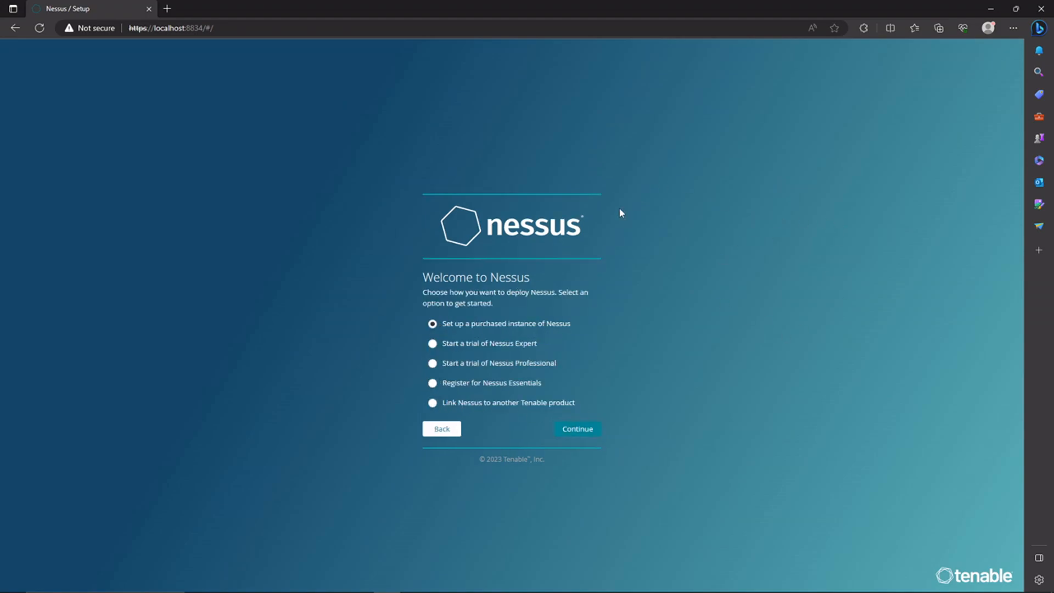
{"action": "left_click", "coordinate": [456, 432]}
{"action": "left_click", "coordinate": [446, 392]}
{"action": "left_click", "coordinate": [559, 423]}
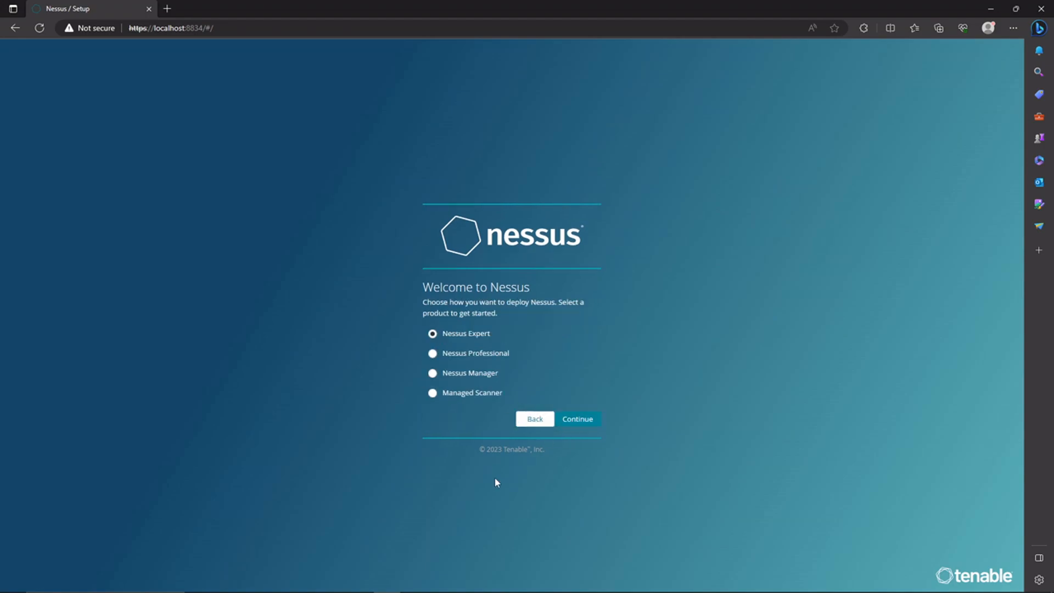
{"action": "left_click", "coordinate": [535, 422]}
{"action": "left_click", "coordinate": [449, 386]}
- Select Register for Nessus Essentials and continue to the activation-code form
{"action": "left_click", "coordinate": [571, 420]}
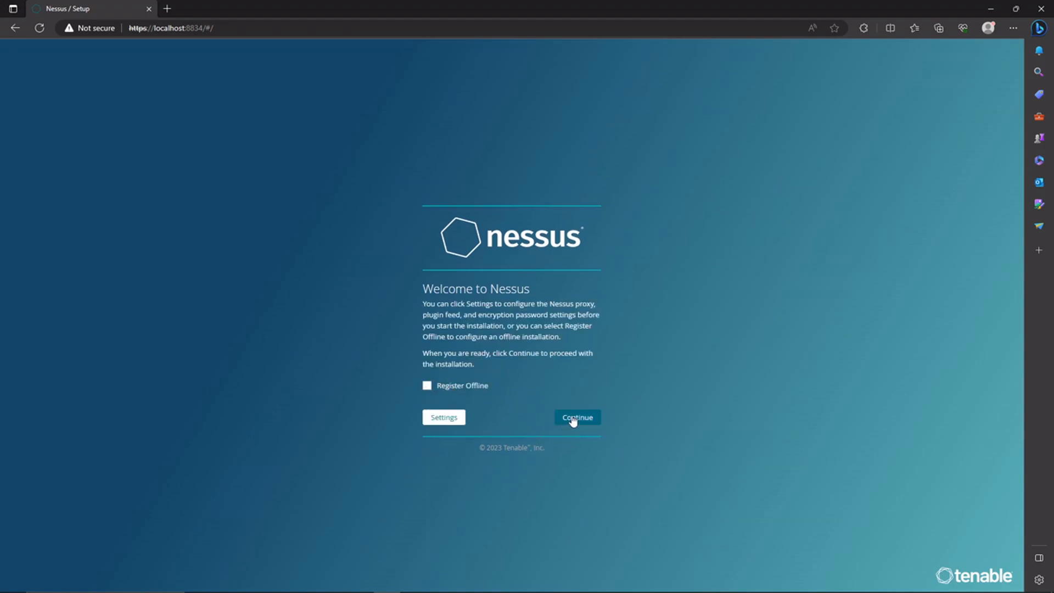
{"action": "left_click", "coordinate": [476, 383]}
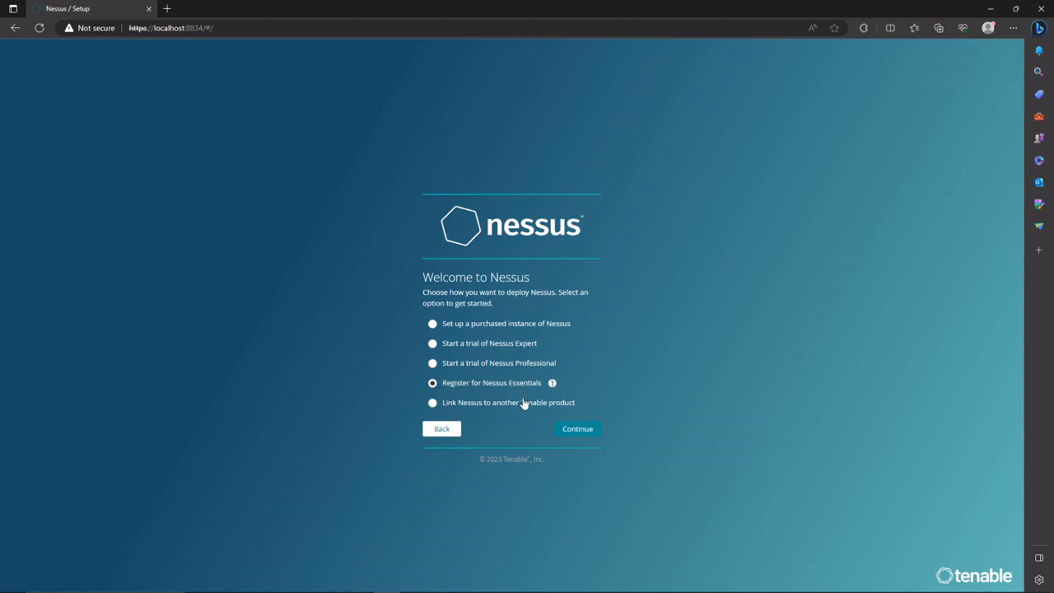
{"action": "left_click", "coordinate": [574, 432]}
{"action": "left_click", "coordinate": [474, 337]}
- Enter the registrant's first name, last name and e-mail address, then submit for an activation code
{"action": "type", "text": "Cyber"}
{"action": "key", "text": "Tab"}
{"action": "type", "text": "Me"}
{"action": "key", "text": "Tab"}
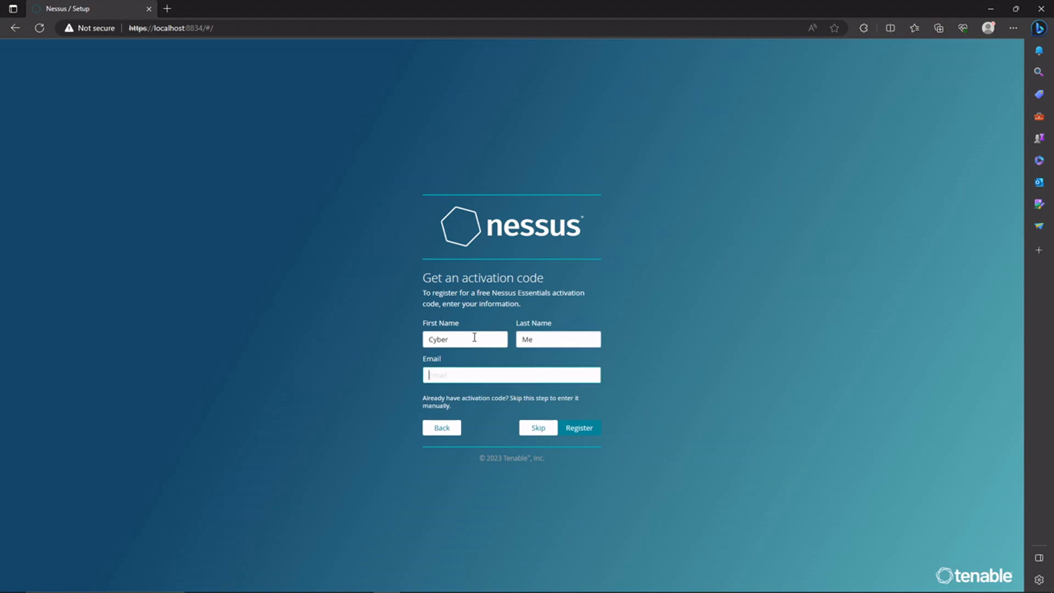
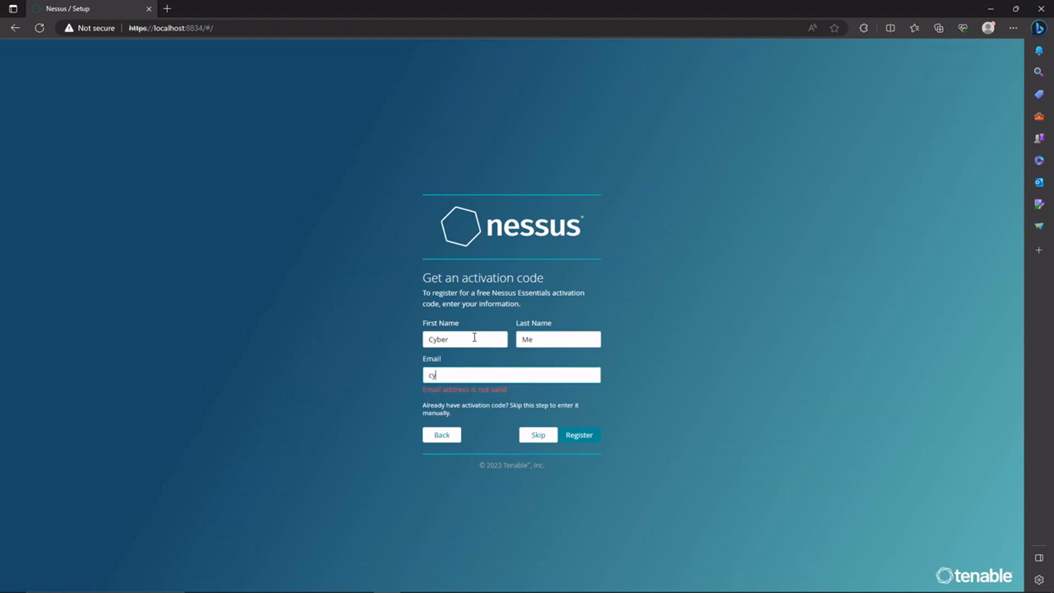
{"action": "key", "text": "ctrl+a"}
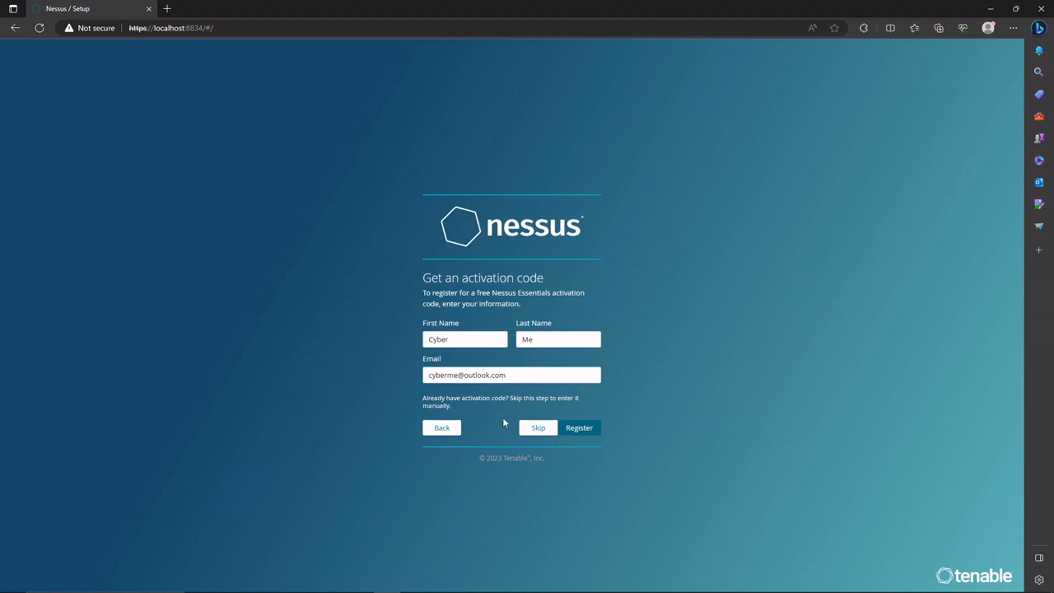
{"action": "left_click", "coordinate": [590, 431]}
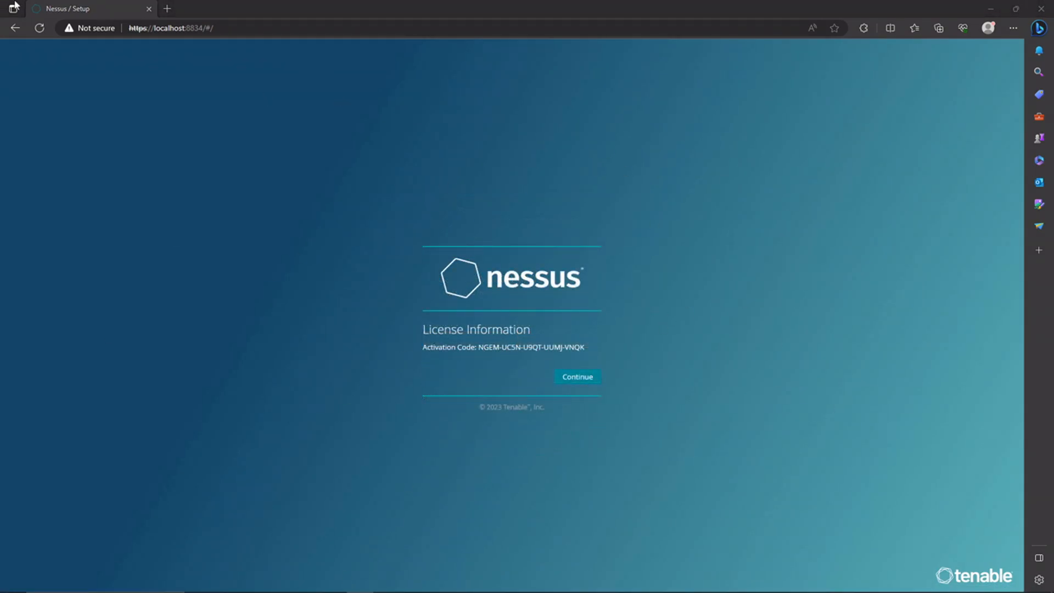
- Create the administrator account with username 'admin' and a password, and finish setup
{"action": "left_click", "coordinate": [589, 382]}
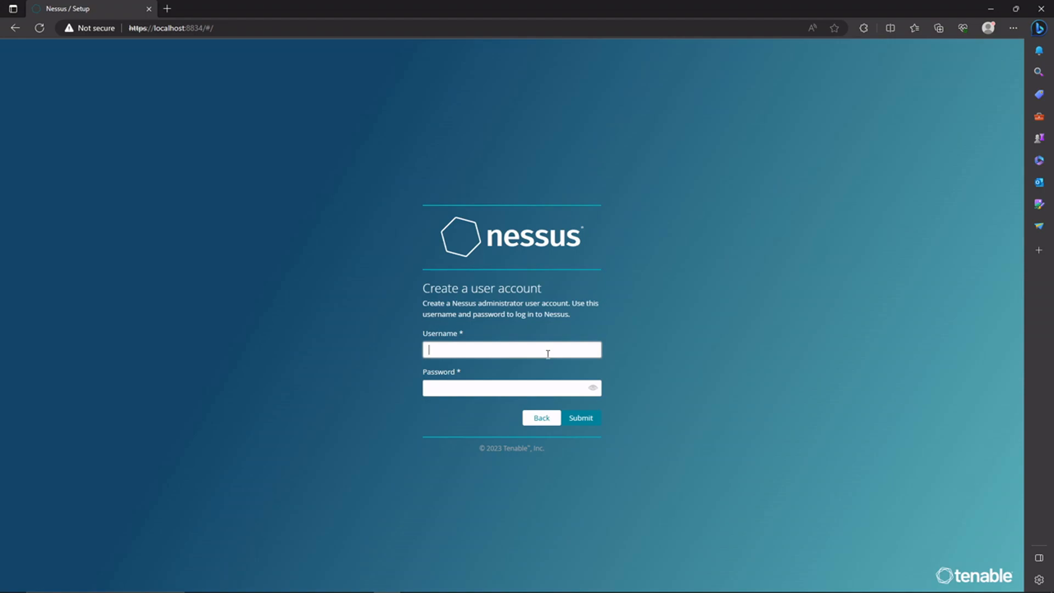
{"action": "type", "text": "admin"}
{"action": "key", "text": "Tab"}
{"action": "type", "text": "••••••••••••"}
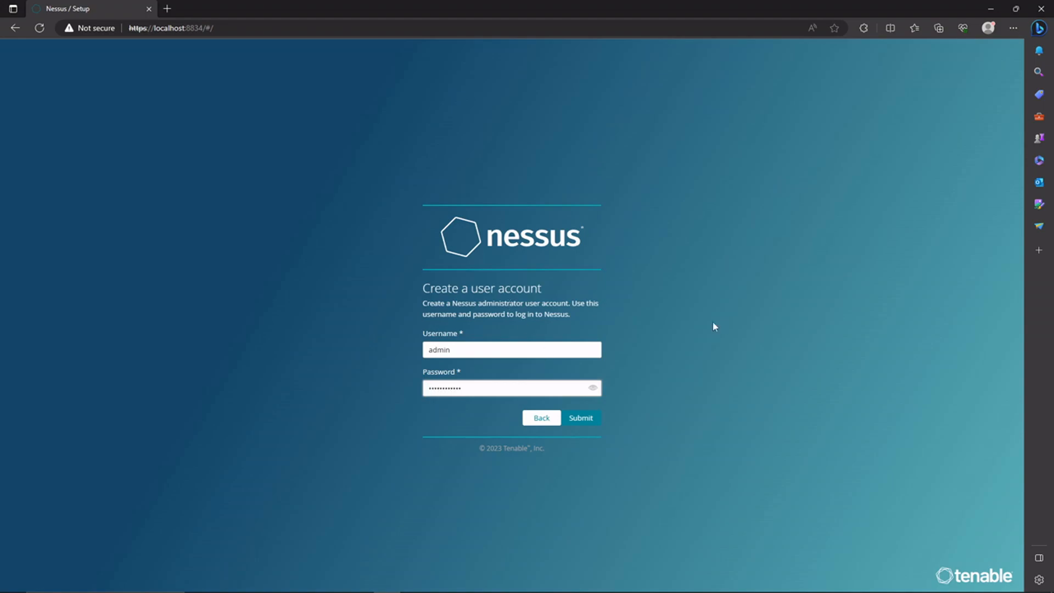
{"action": "left_click", "coordinate": [578, 420]}
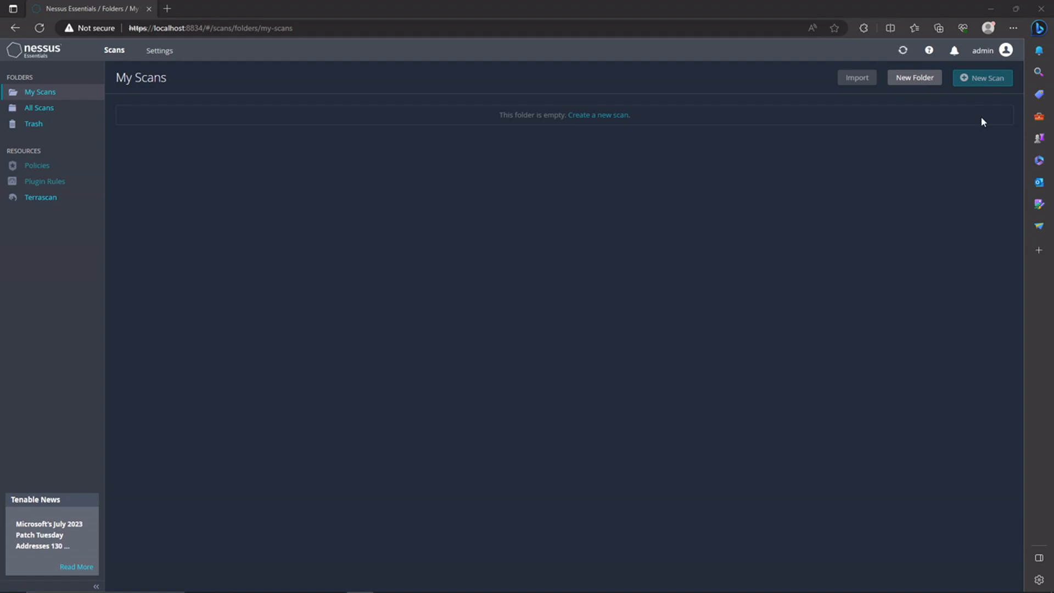
- Highlight the host-limit note, then try 192.168.1 in the Targets box and clear it
{"action": "mouse_move", "coordinate": [904, 55]}
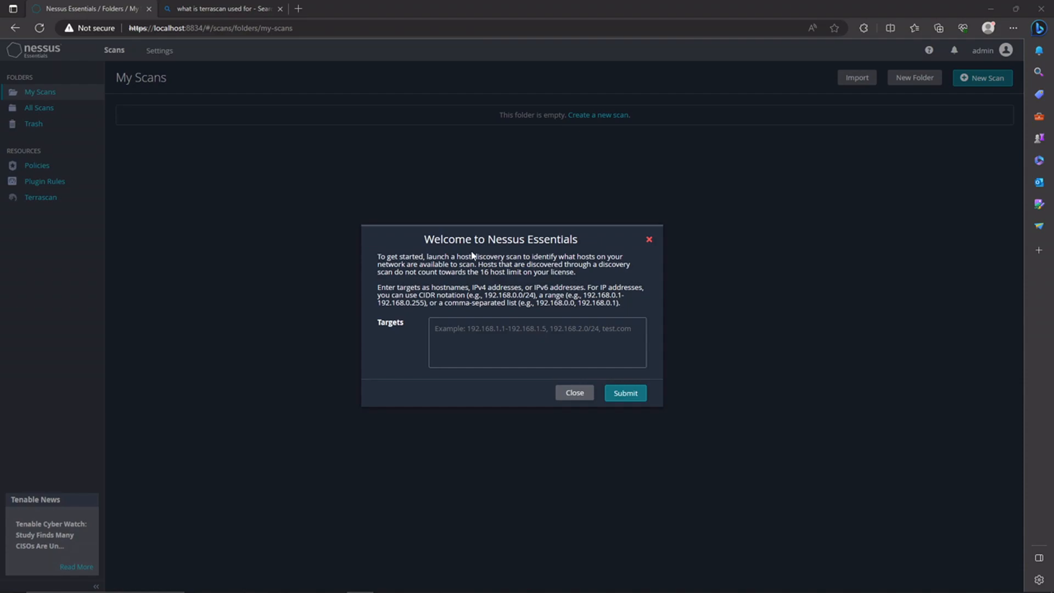
{"action": "left_click_drag", "start_coordinate": [484, 266], "coordinate": [562, 282]}
{"action": "left_click", "coordinate": [561, 284]}
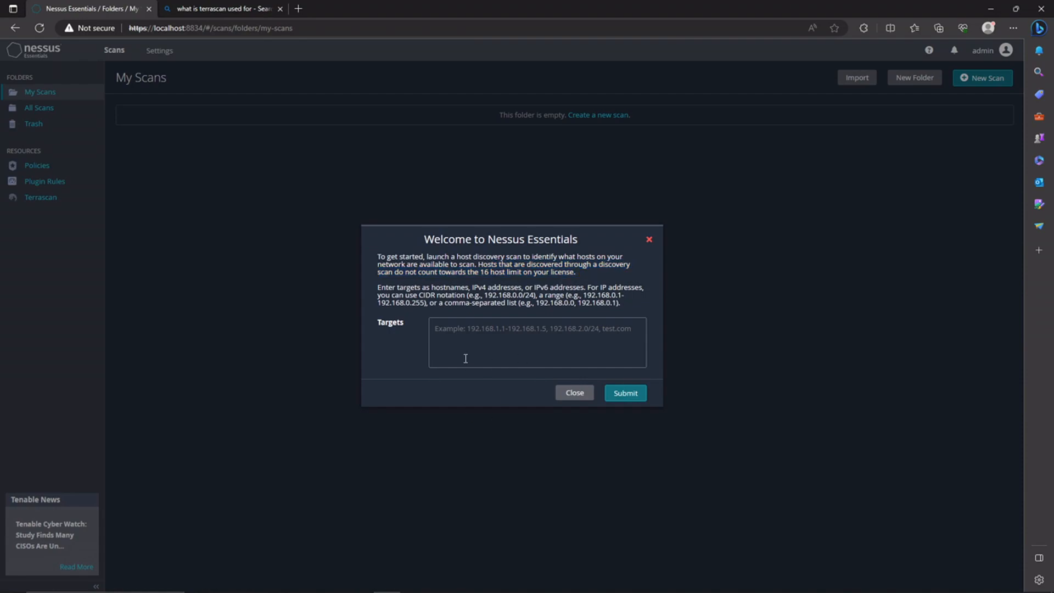
{"action": "left_click", "coordinate": [570, 351]}
{"action": "type", "text": "192.168.1"}
{"action": "key", "text": "ctrl+a"}
{"action": "key", "text": "BackSpace"}
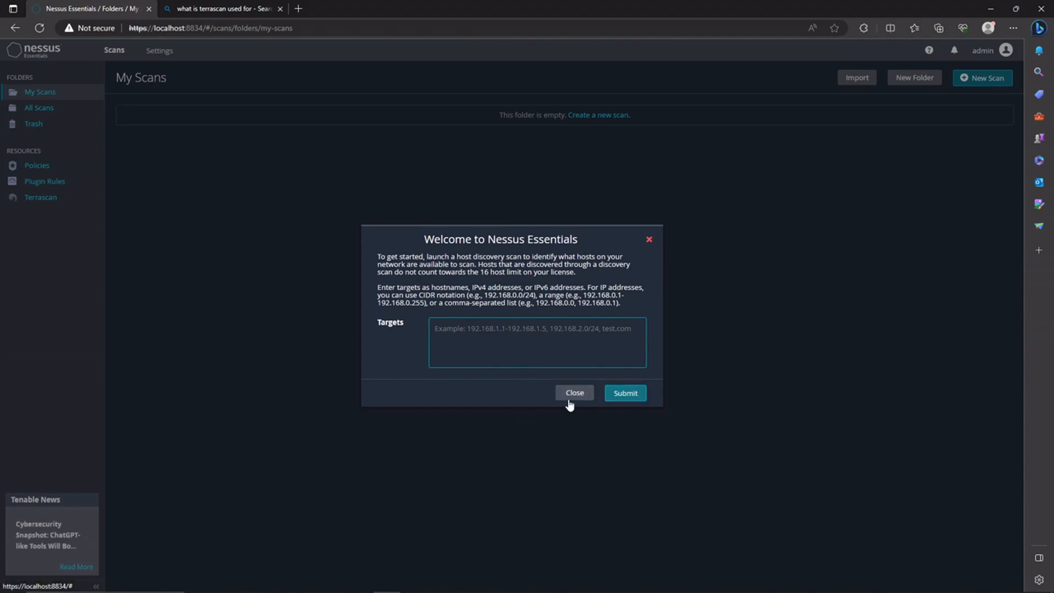
- Try targets 192.168.1.1-192.168.1.16 and 192.168.1.1/24, clear them, and close the welcome dialog
{"action": "type", "text": "1"}
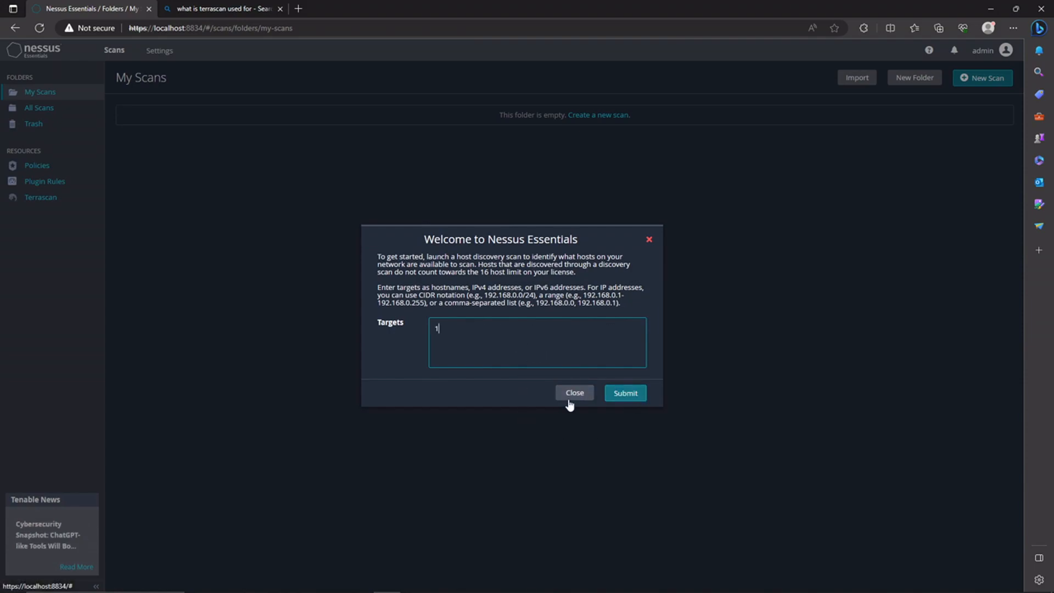
{"action": "type", "text": "92.168.1.1-192.168.1.16"}
{"action": "key", "text": "ctrl+a"}
{"action": "key", "text": "BackSpace"}
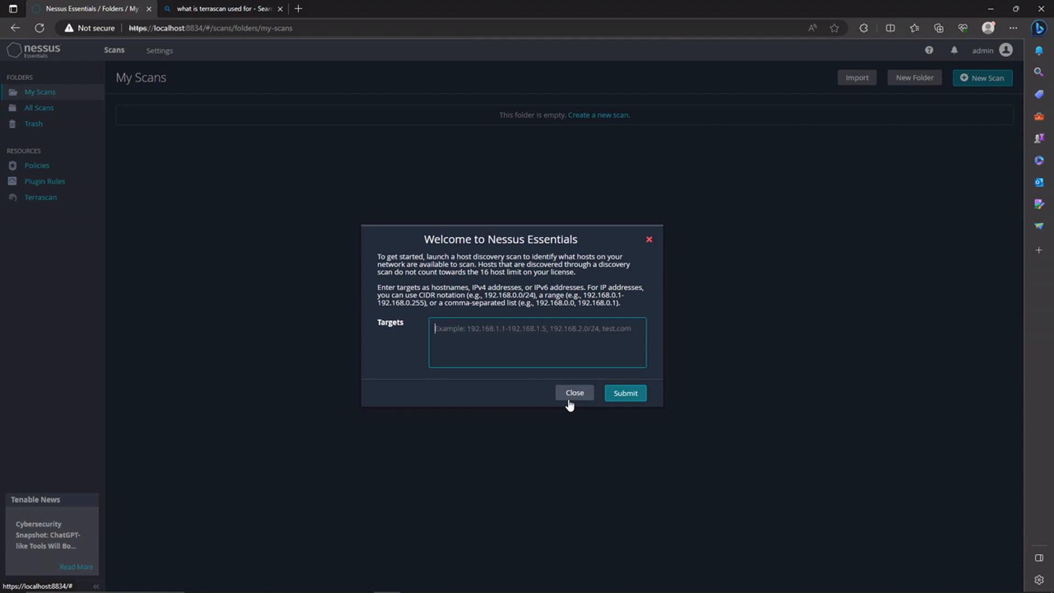
{"action": "type", "text": "192"}
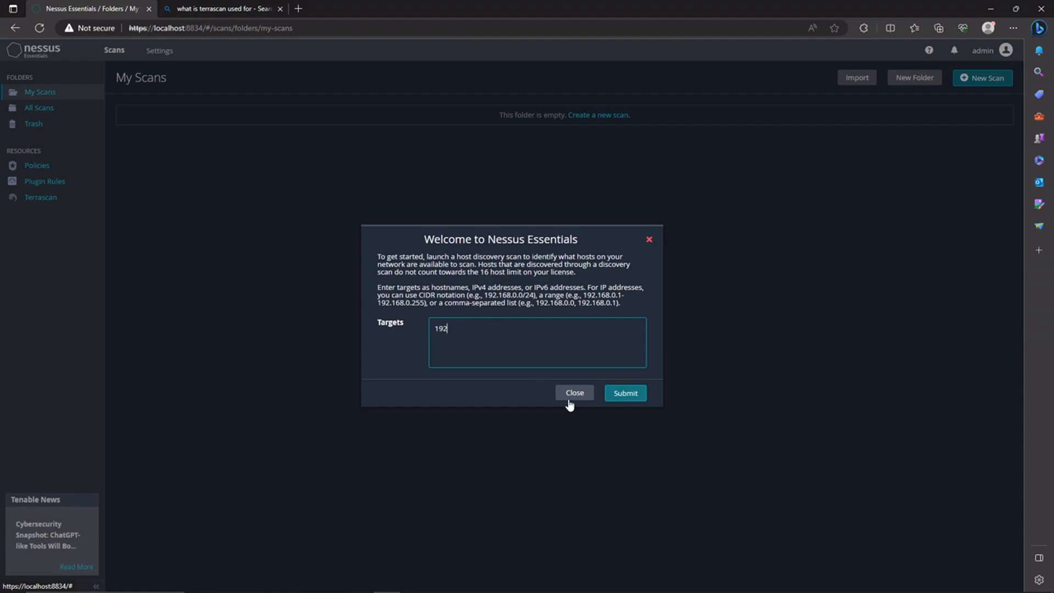
{"action": "type", "text": ".168.1.1/24"}
{"action": "key", "text": "ctrl+a"}
{"action": "key", "text": "BackSpace"}
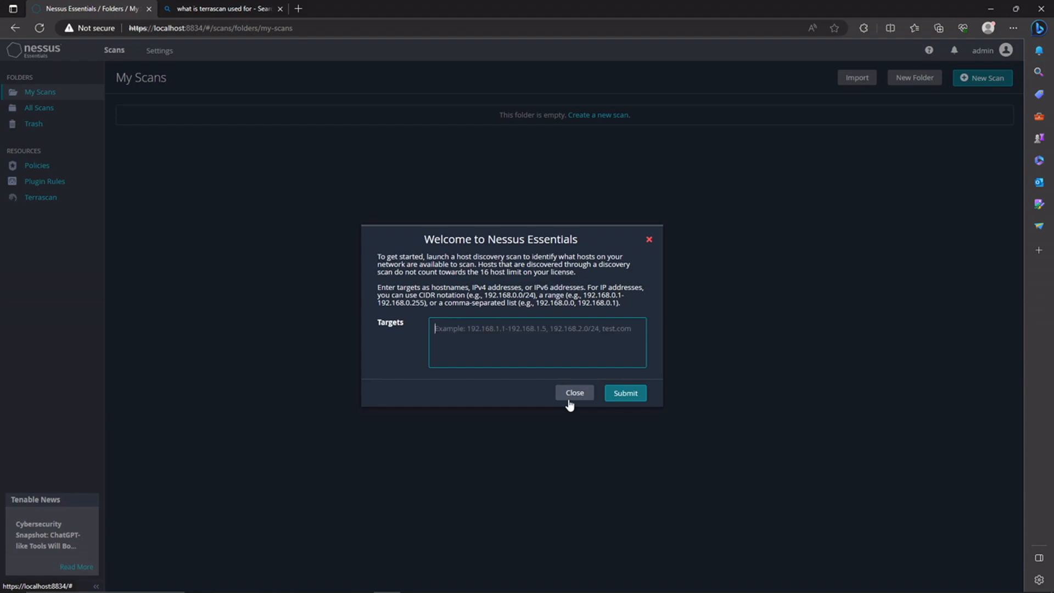
{"action": "left_click", "coordinate": [650, 240]}
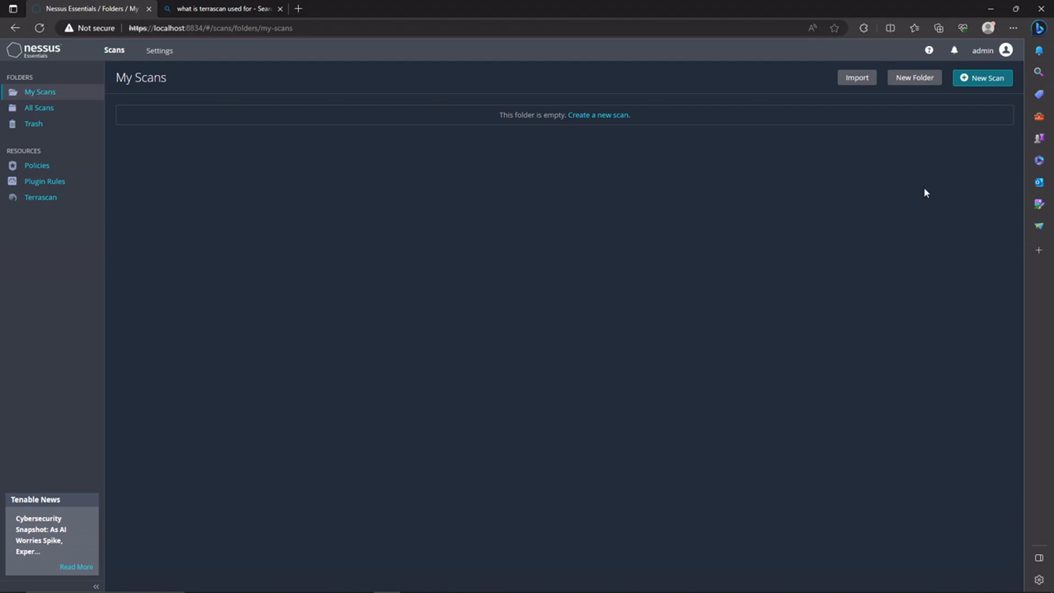
- Open Settings > About and review the version 10.5.3, licensed hosts and activation code rows
{"action": "left_click", "coordinate": [155, 51]}
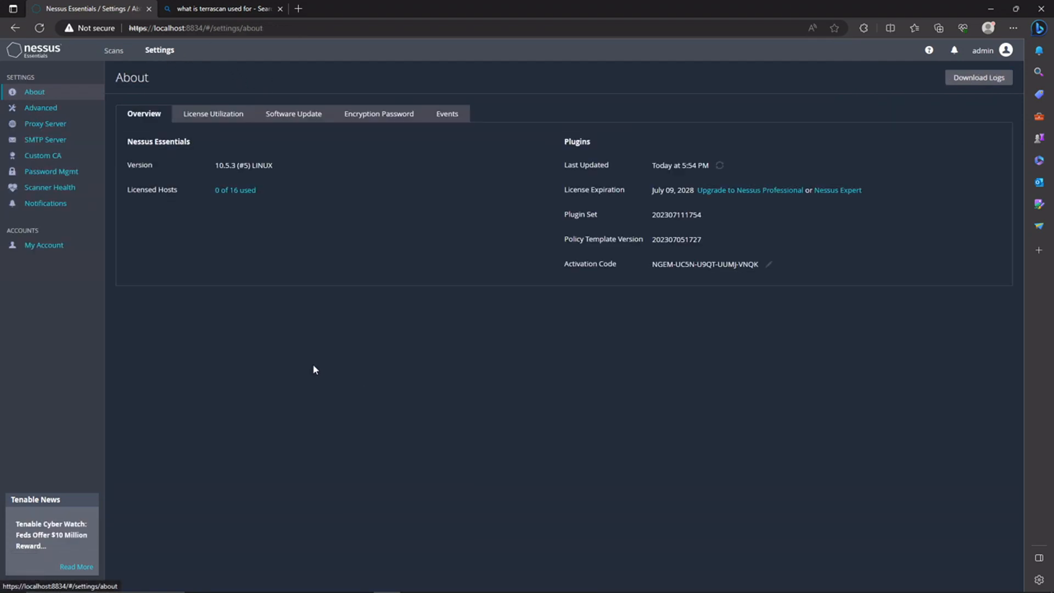
{"action": "left_click_drag", "start_coordinate": [128, 188], "coordinate": [156, 189]}
{"action": "left_click_drag", "start_coordinate": [305, 205], "coordinate": [180, 157]}
{"action": "left_click", "coordinate": [308, 201]}
{"action": "left_click", "coordinate": [295, 242]}
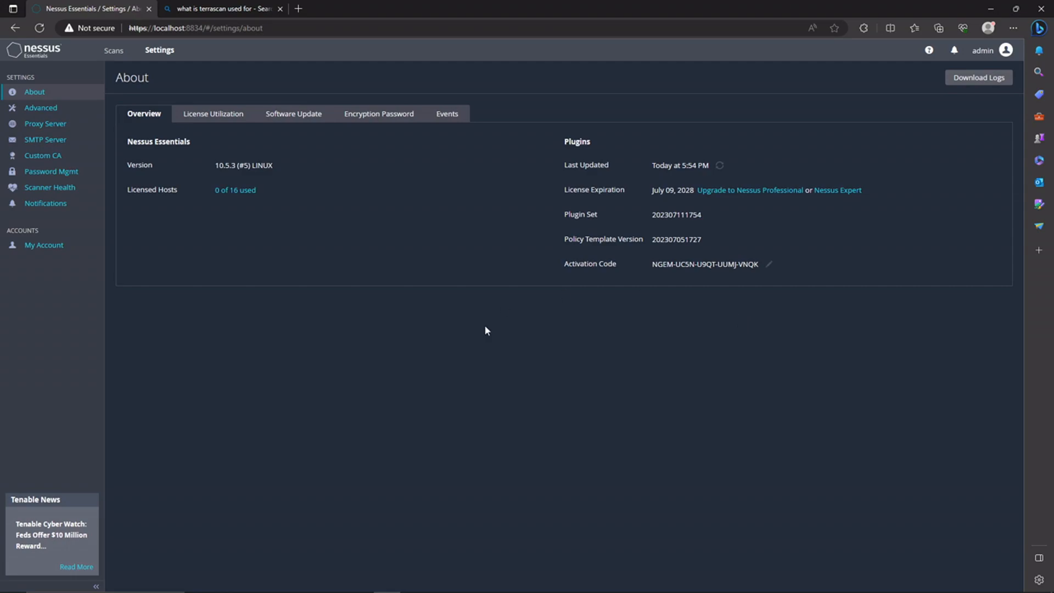
{"action": "left_click_drag", "start_coordinate": [729, 266], "coordinate": [741, 258]}
{"action": "left_click", "coordinate": [753, 364]}
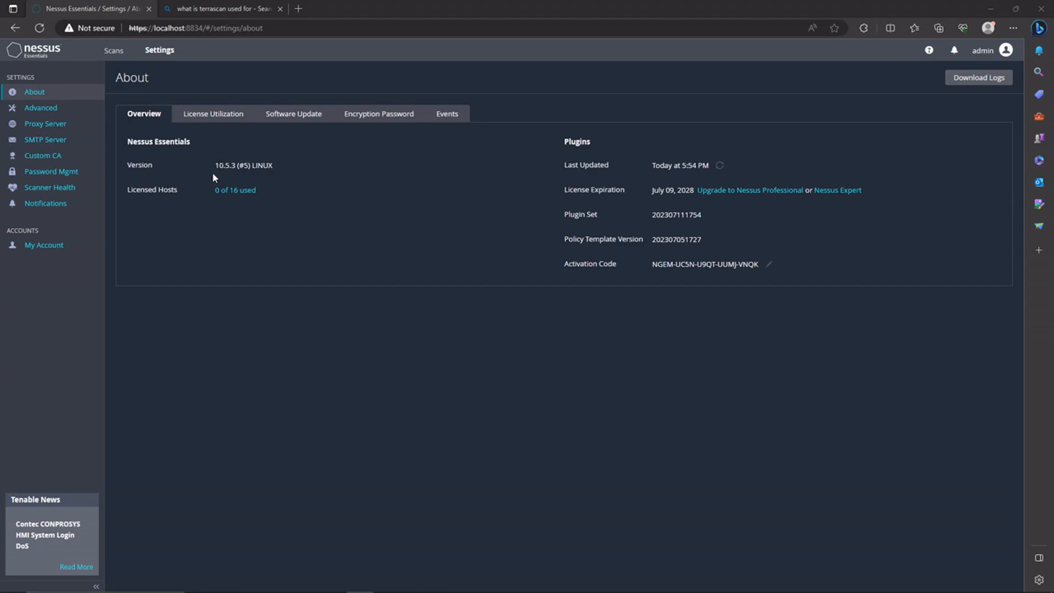
{"action": "left_click_drag", "start_coordinate": [215, 165], "coordinate": [230, 166]}
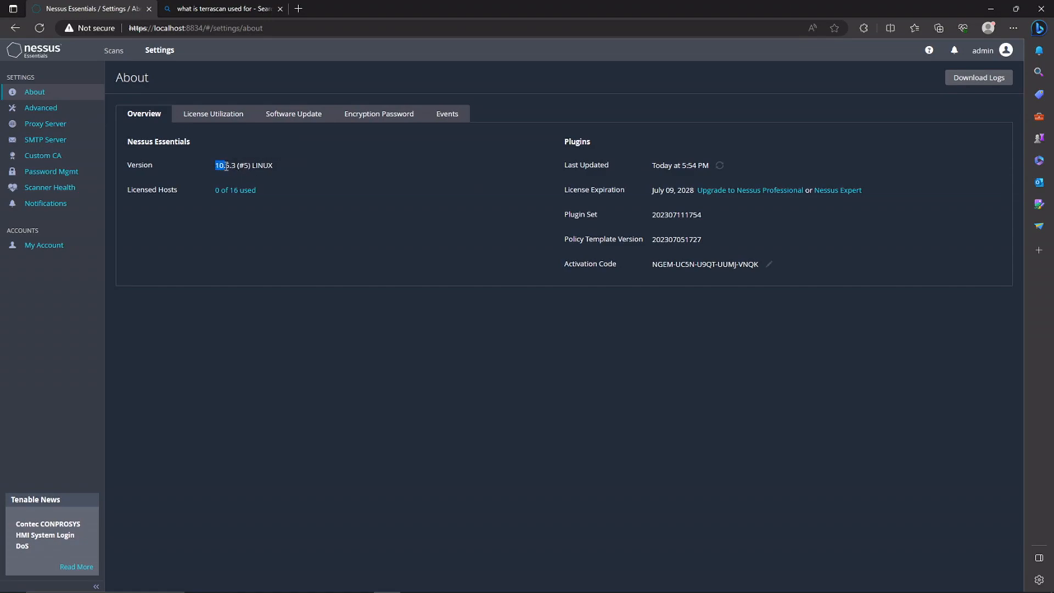
{"action": "left_click", "coordinate": [367, 164]}
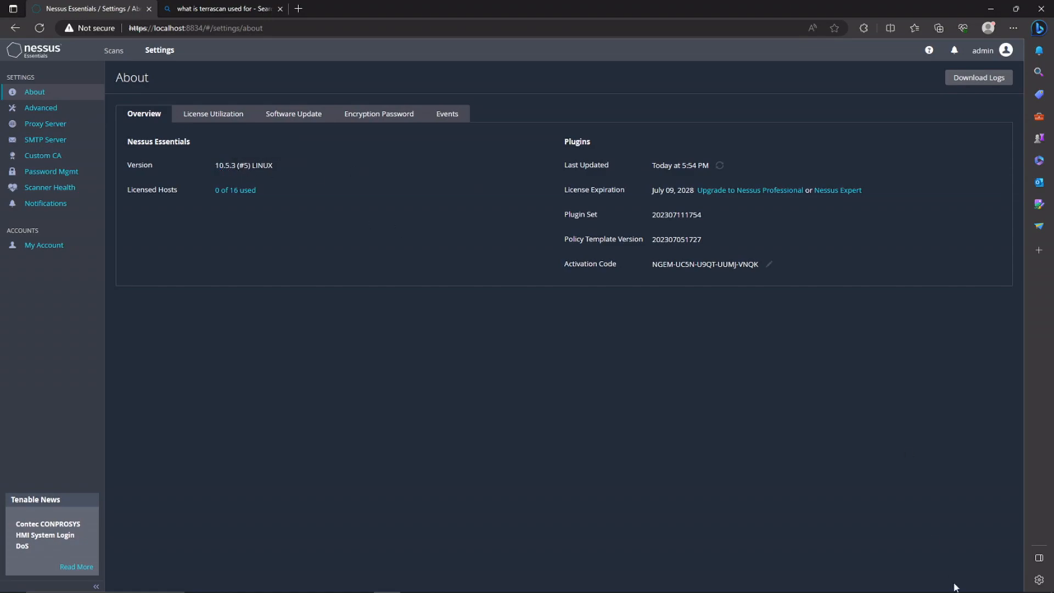